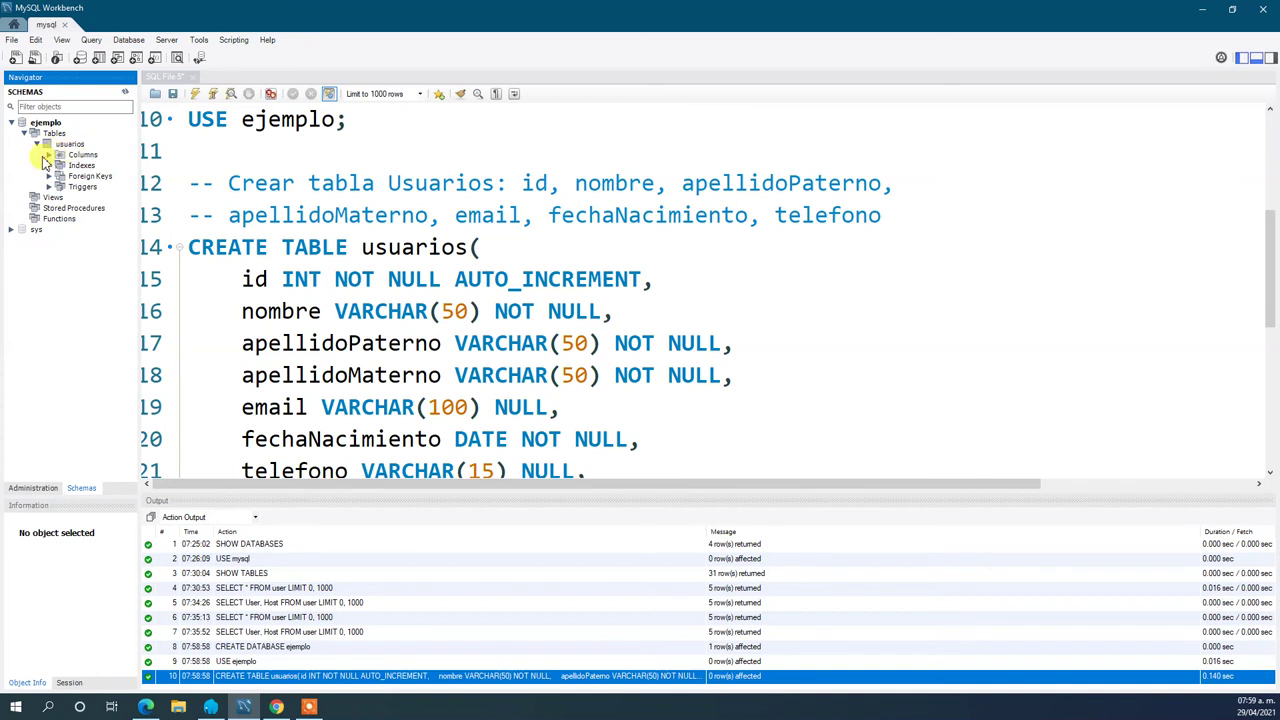
Expand the columns of the usuarios table and open its rows in an editable result grid.
click(49, 156)
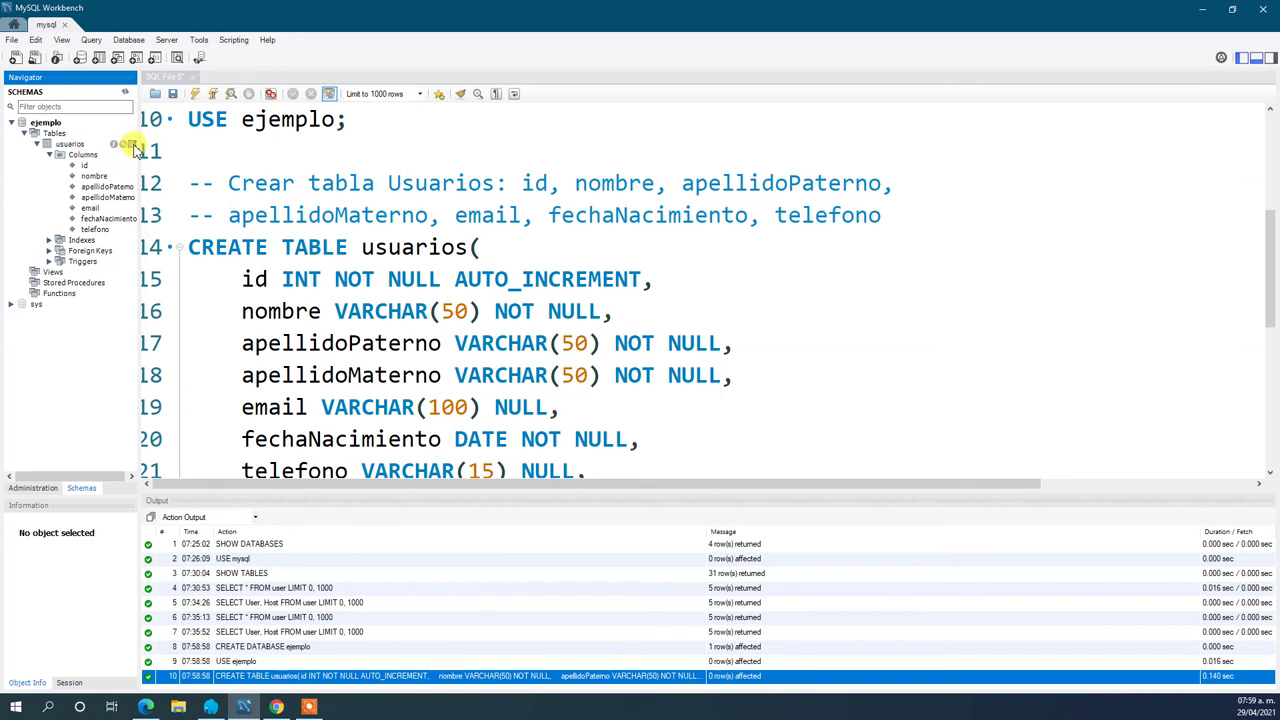
click(131, 145)
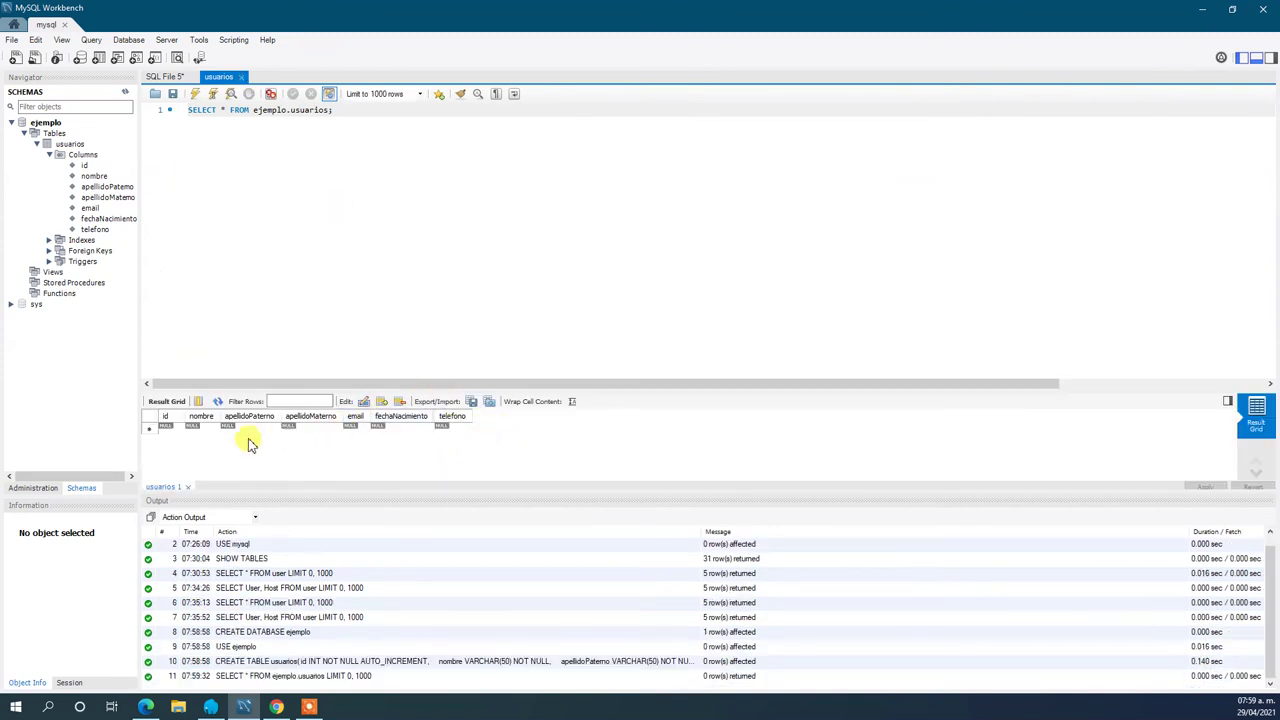
click(210, 428)
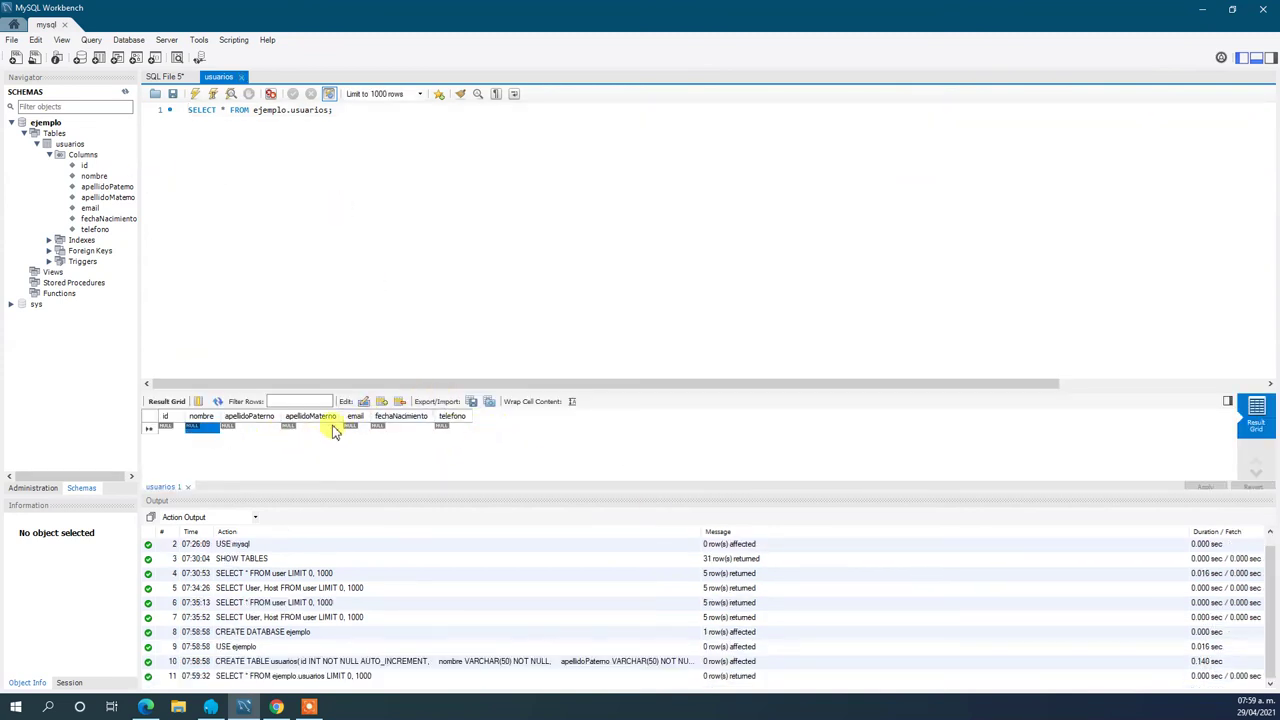
Open the usuarios table's structure and examine each column's datatype, primary key, not-null, auto-increment and default settings.
ctrl+scroll(393, 290, up, 6)
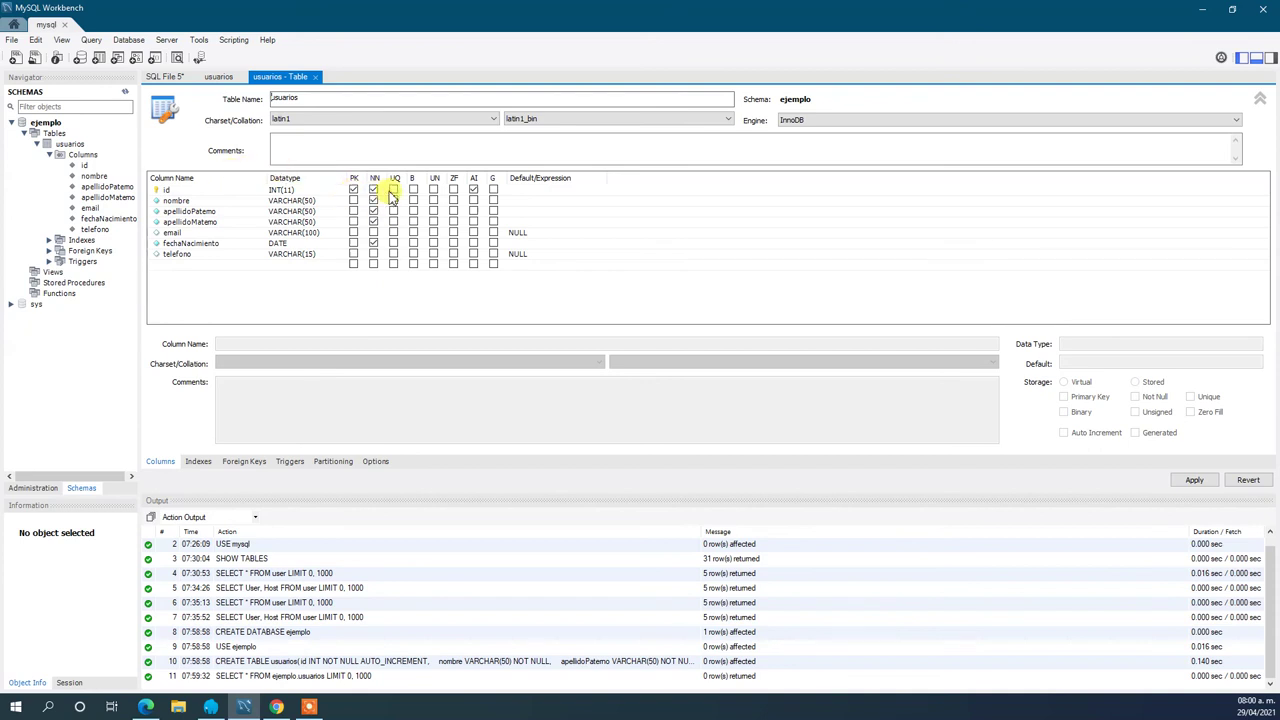
click(167, 190)
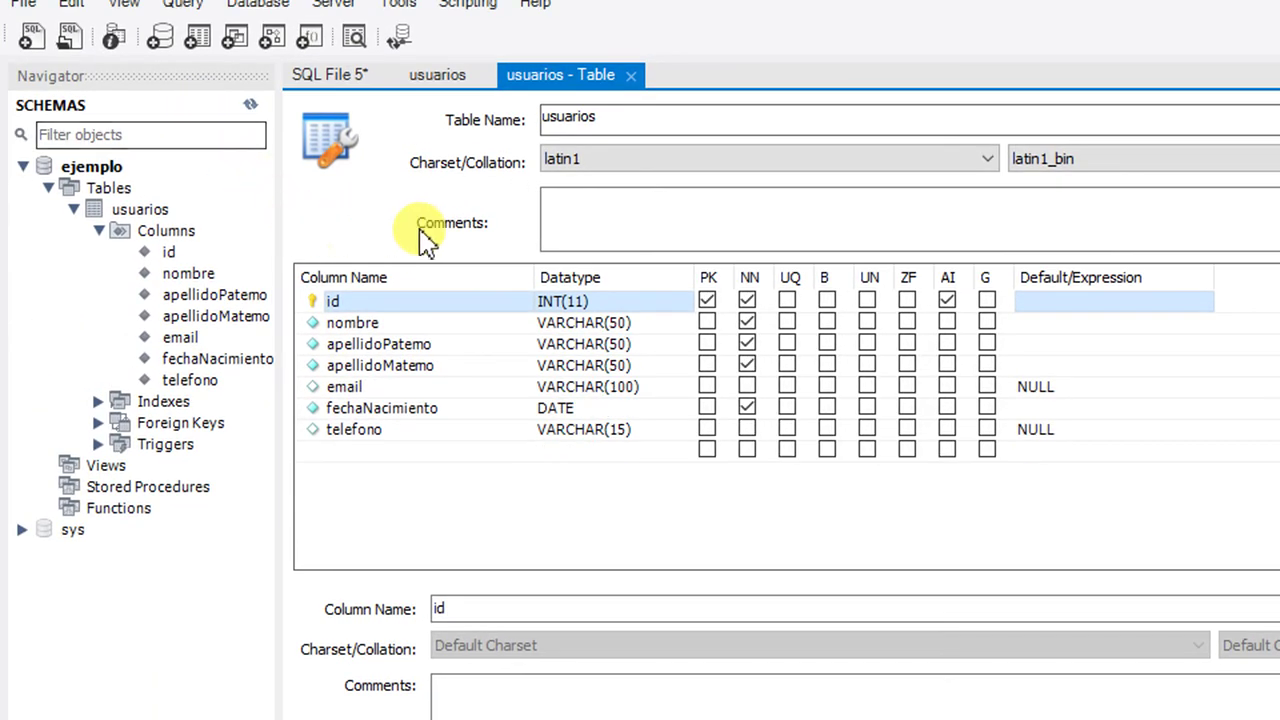
click(947, 301)
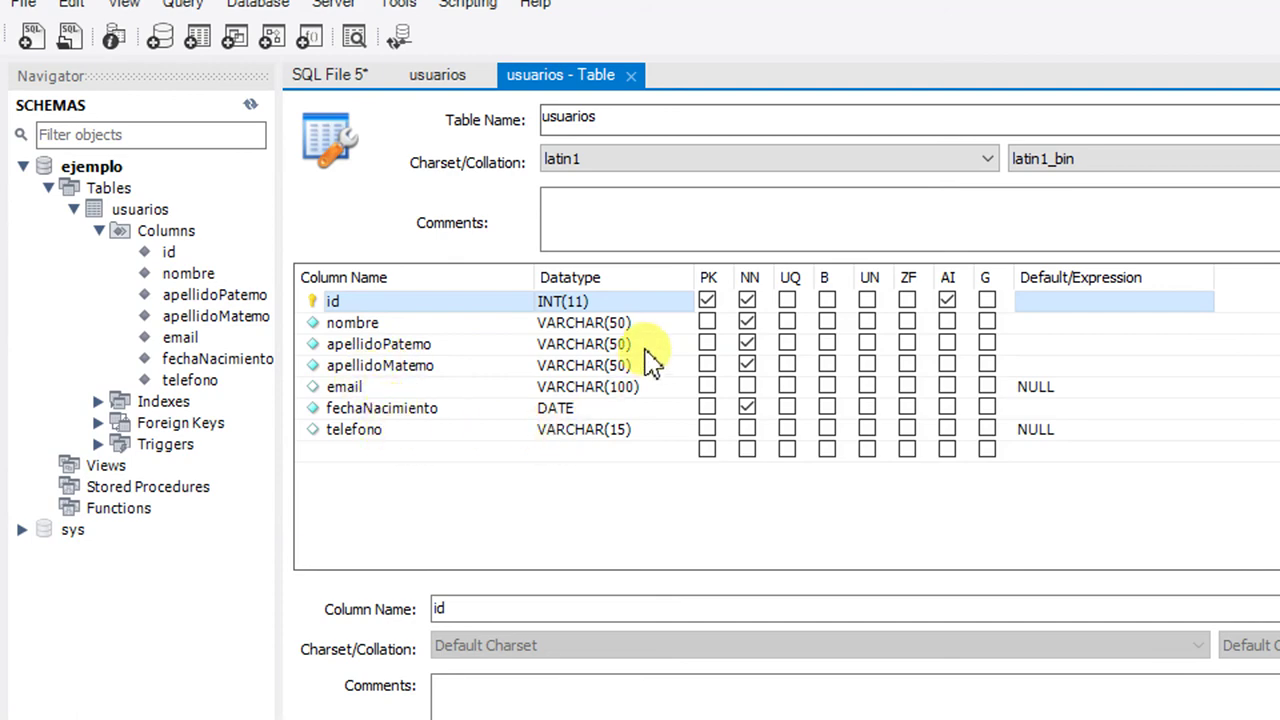
click(316, 390)
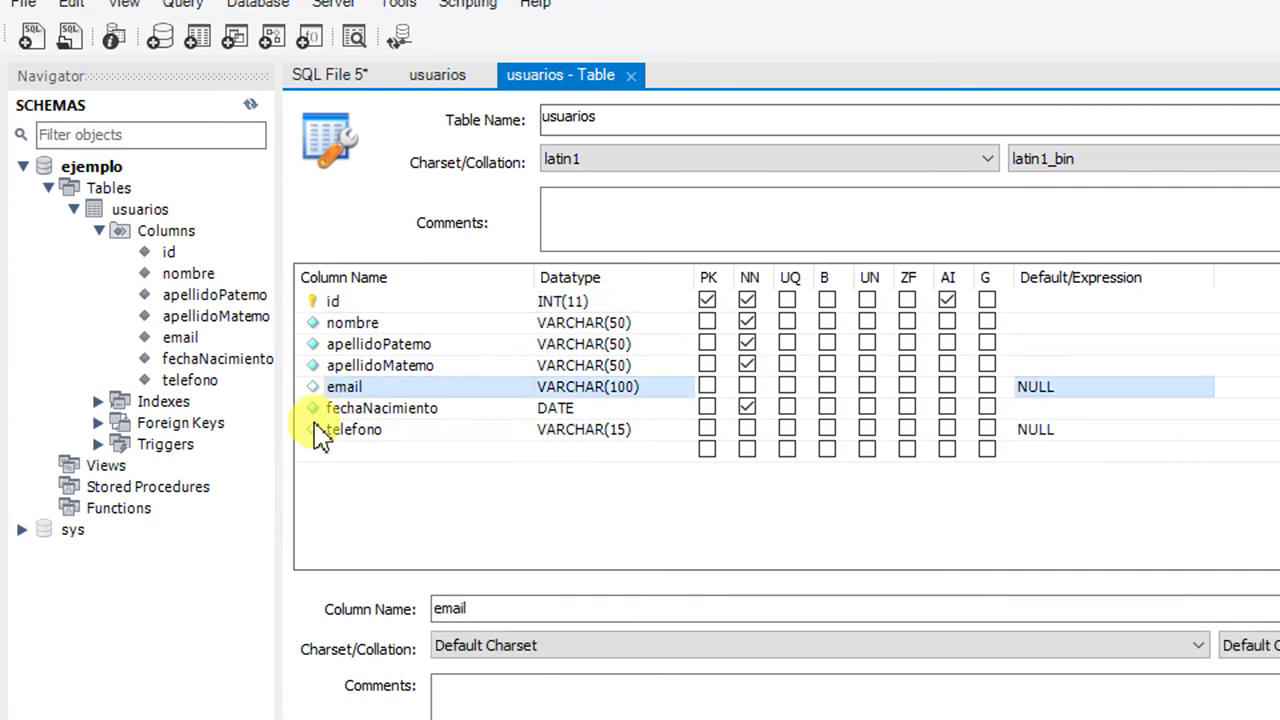
click(318, 432)
click(318, 394)
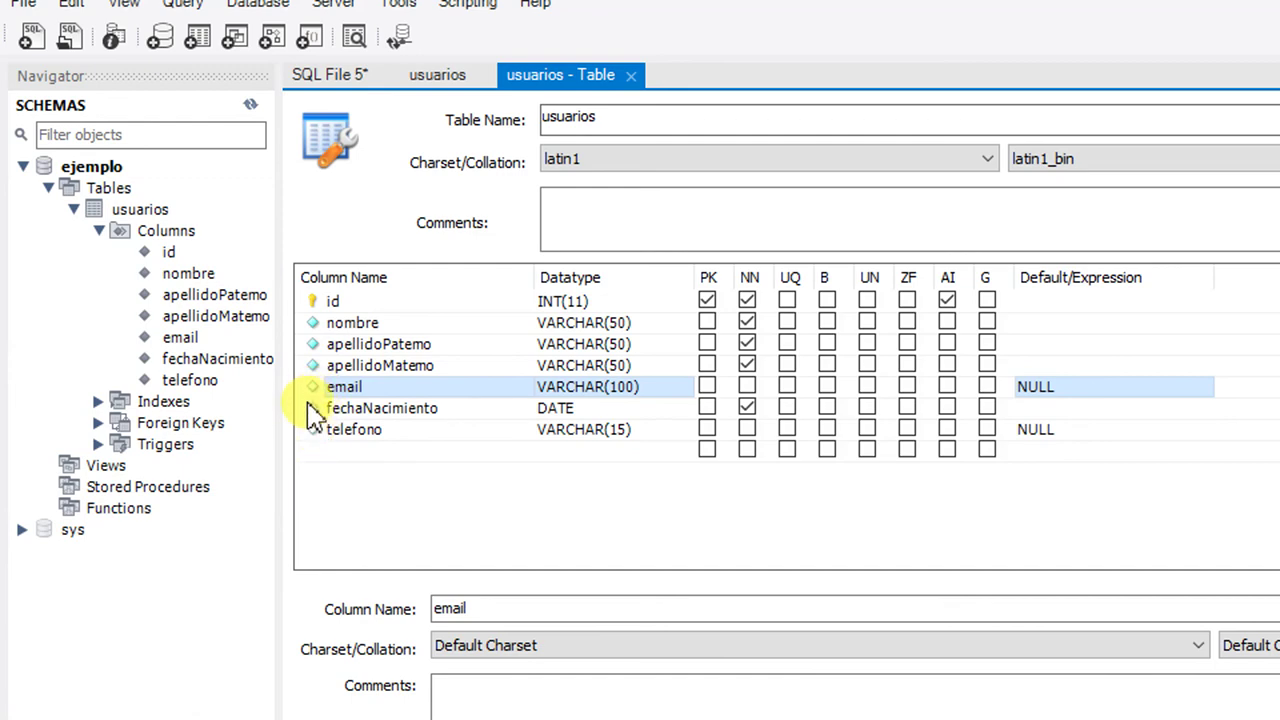
click(747, 407)
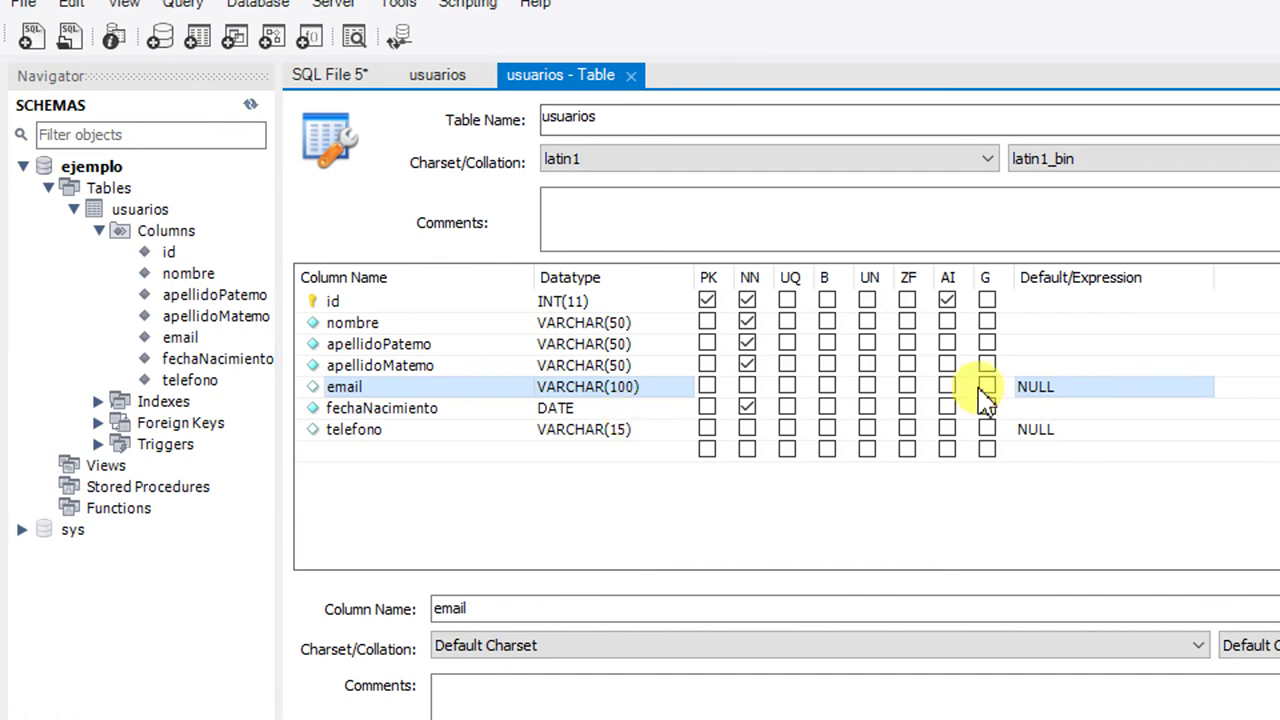
click(1045, 429)
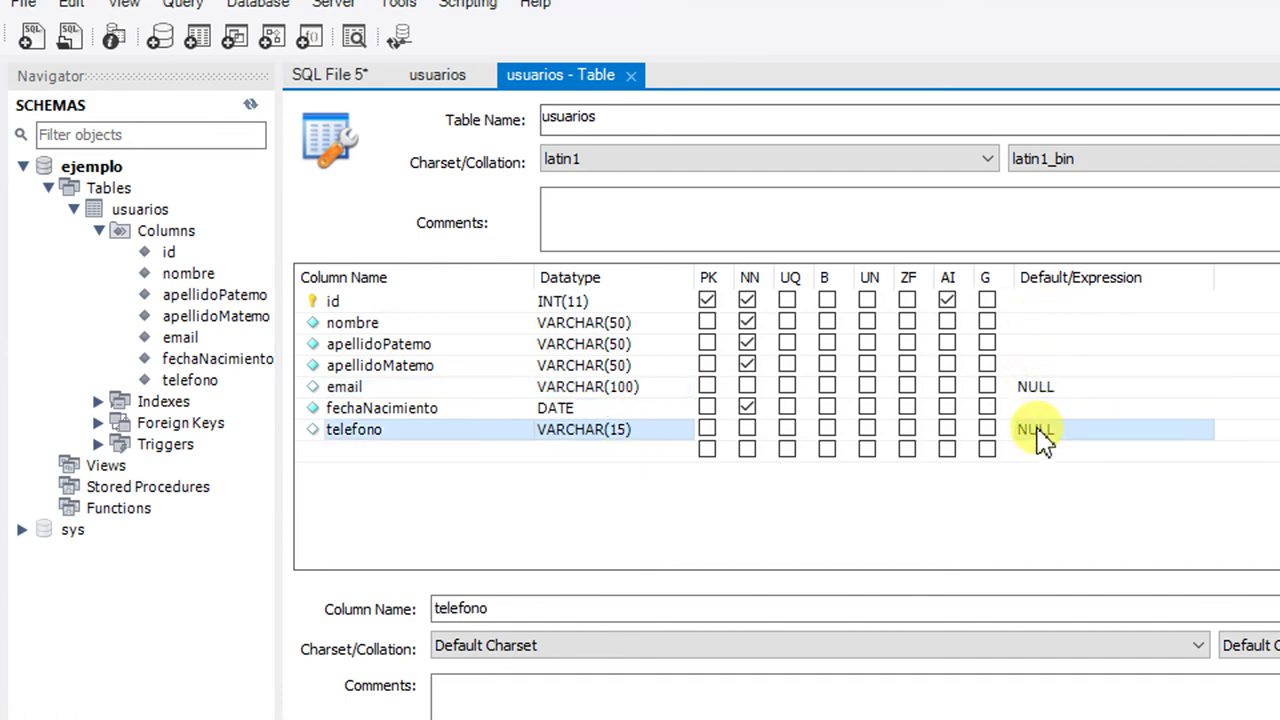
click(1086, 397)
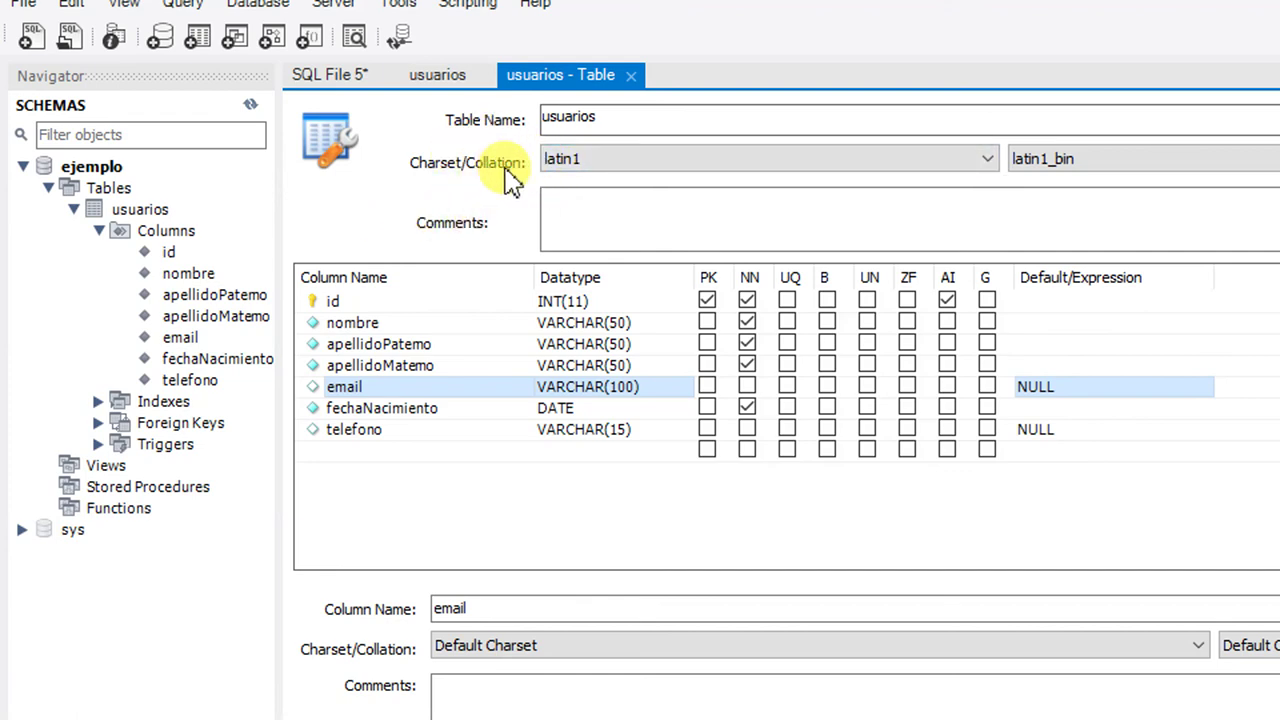
Review the character sets and latin1 collations available for the usuarios table.
click(928, 172)
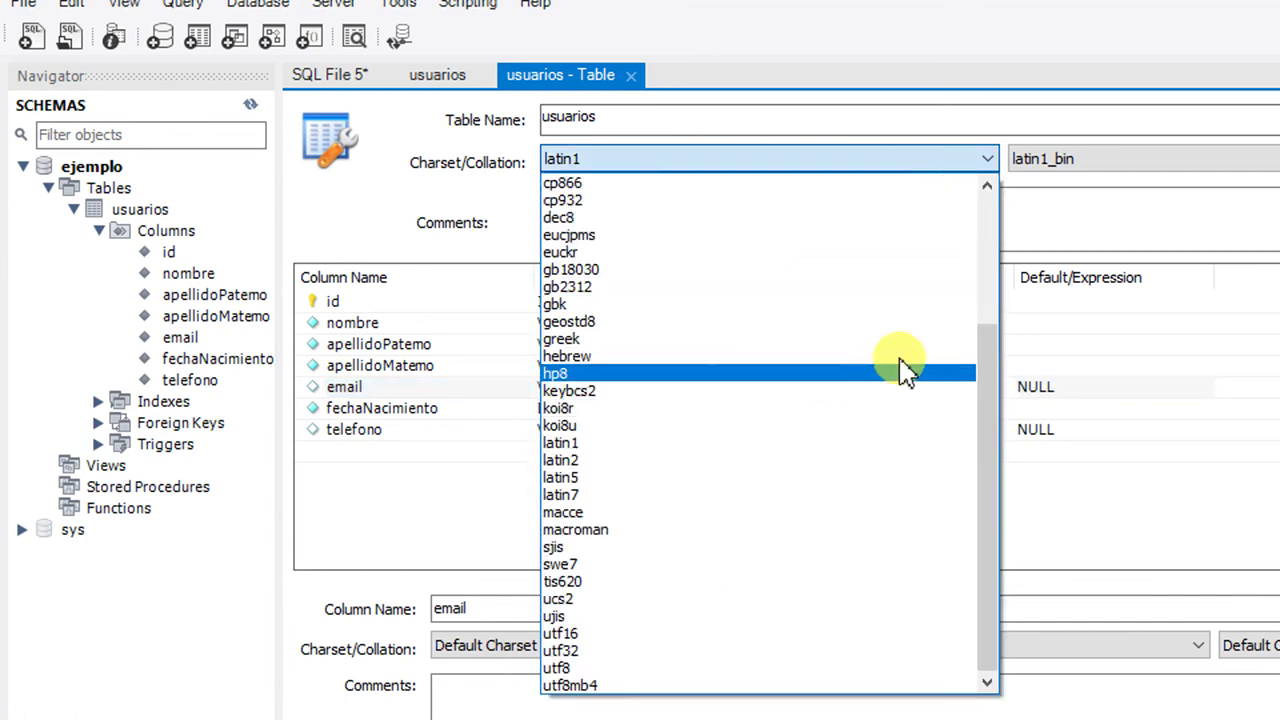
click(371, 214)
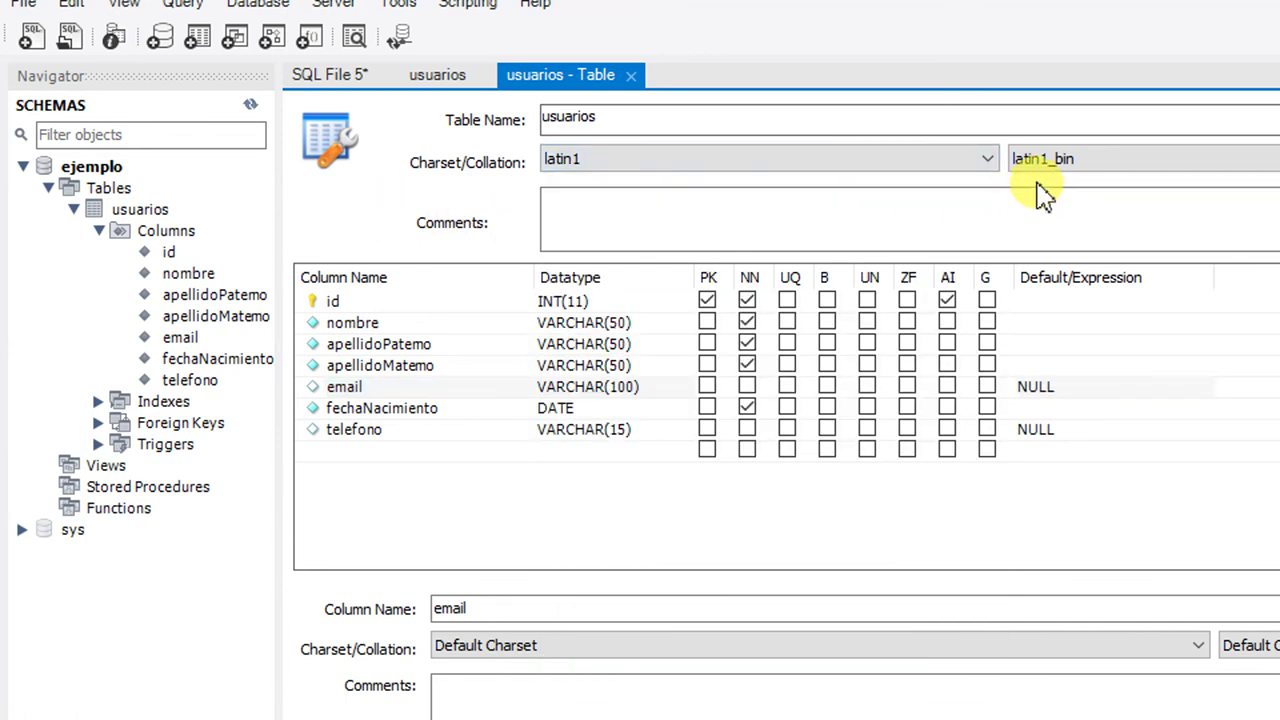
click(1062, 160)
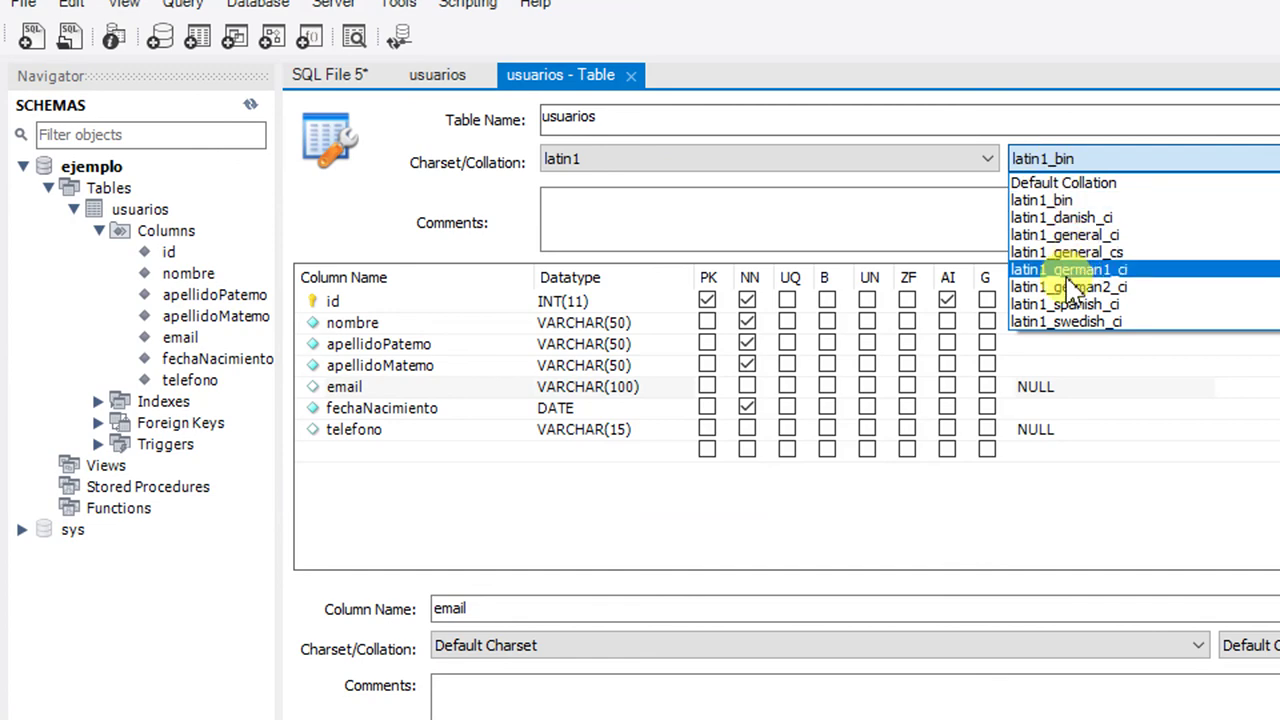
click(373, 216)
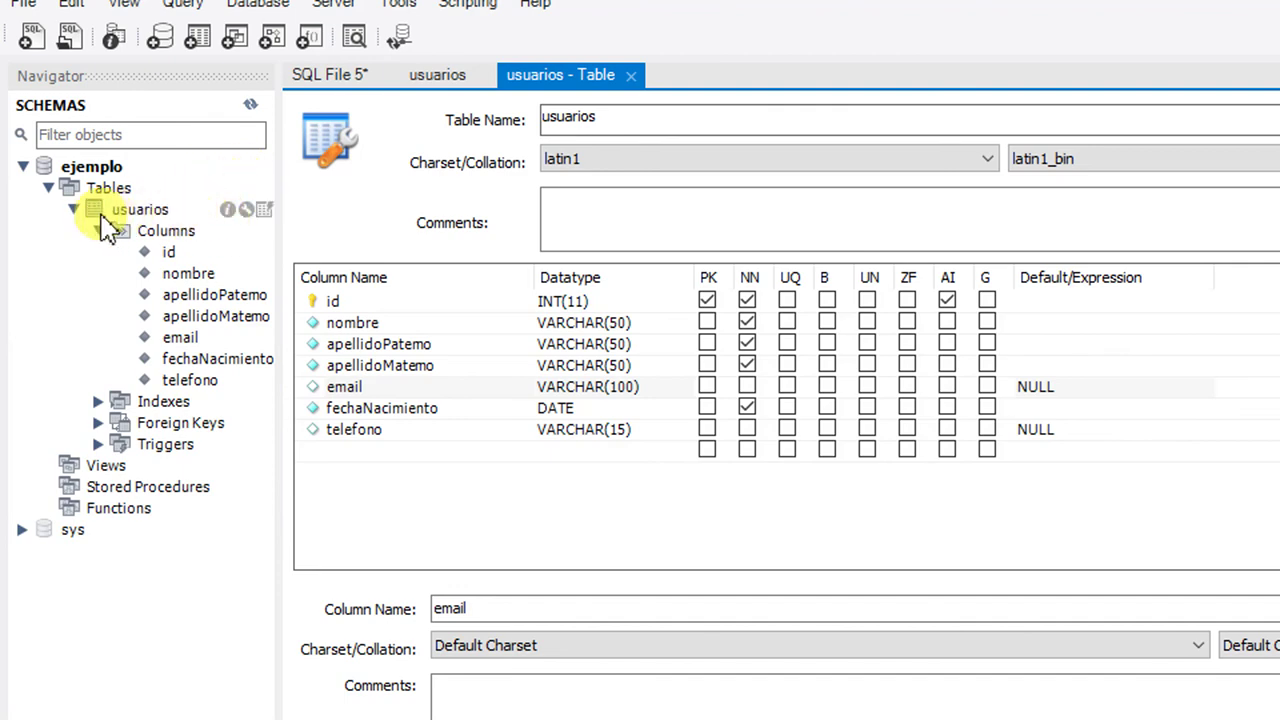
Collapse usuarios in the schema tree and inspect its table details, columns, indexes, triggers, foreign keys, partitions and grants.
click(74, 209)
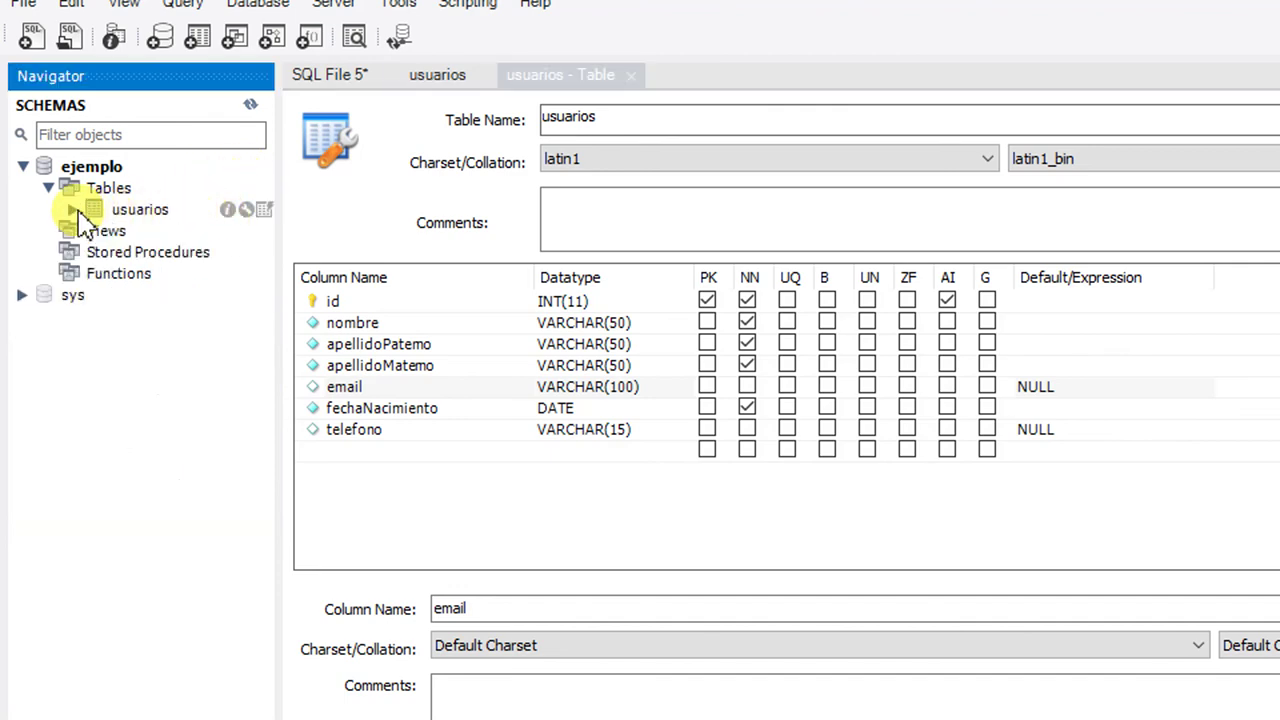
click(228, 210)
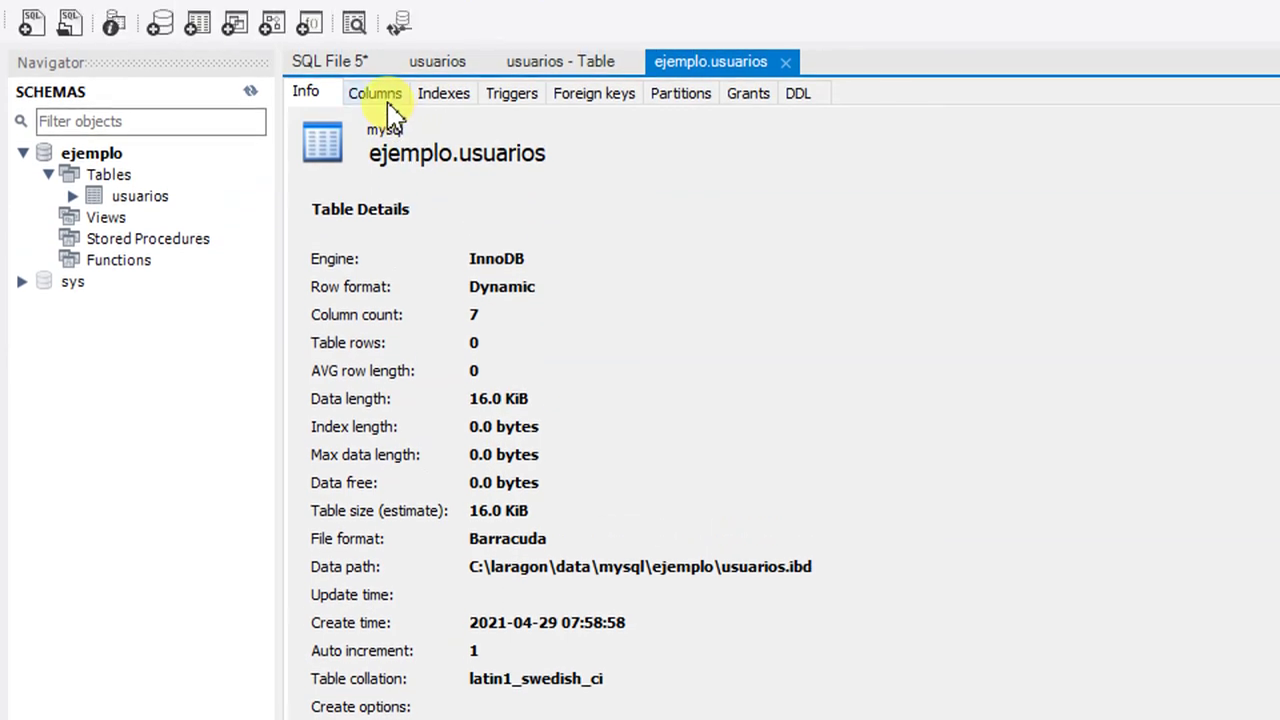
click(375, 40)
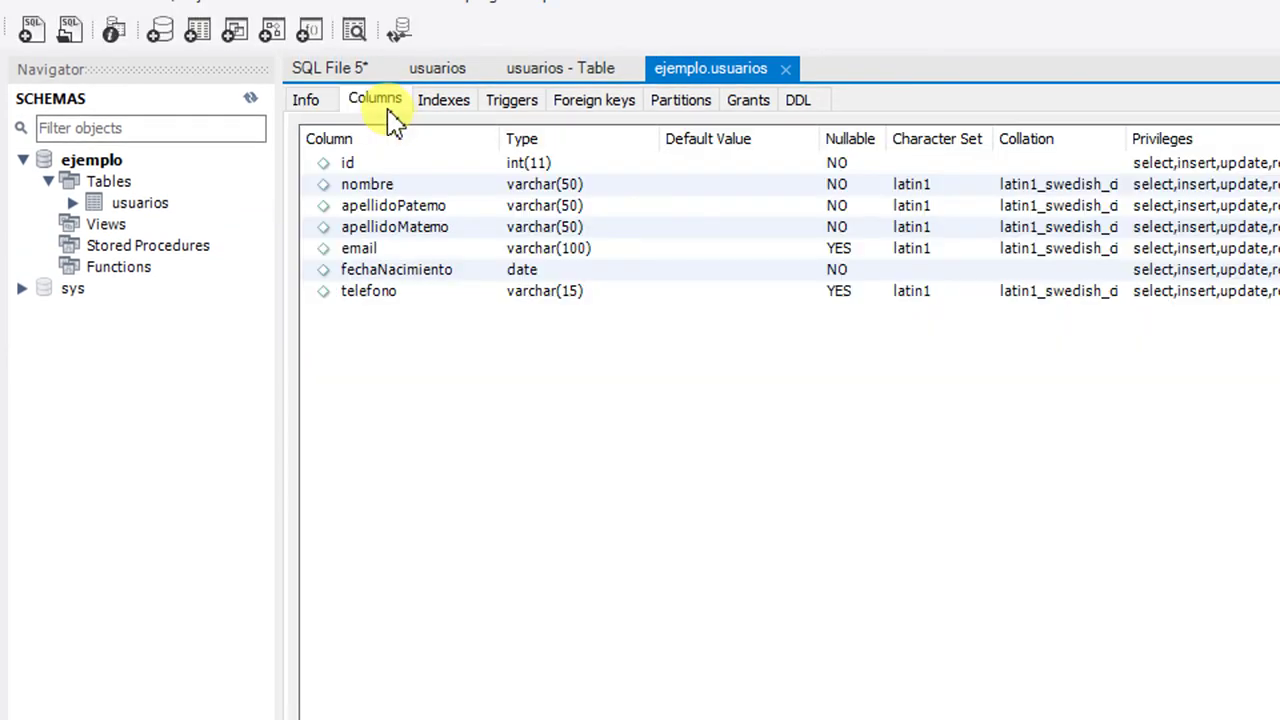
click(445, 102)
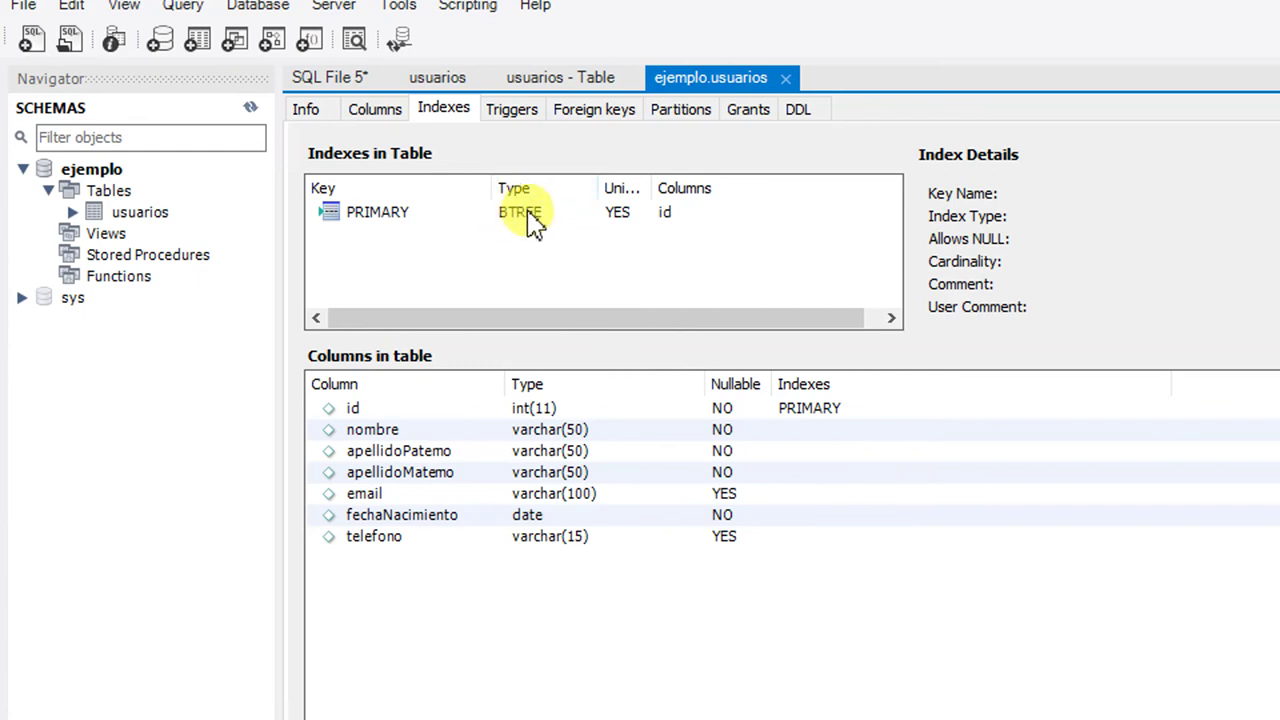
click(531, 115)
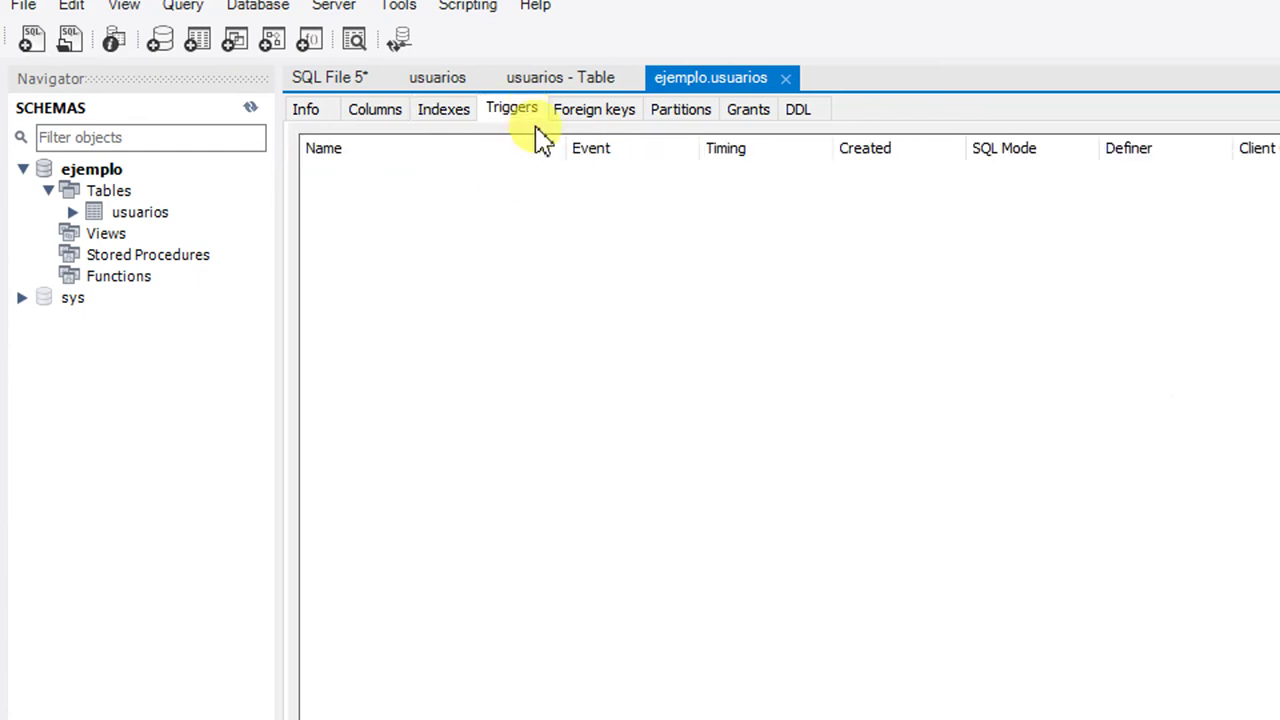
click(605, 115)
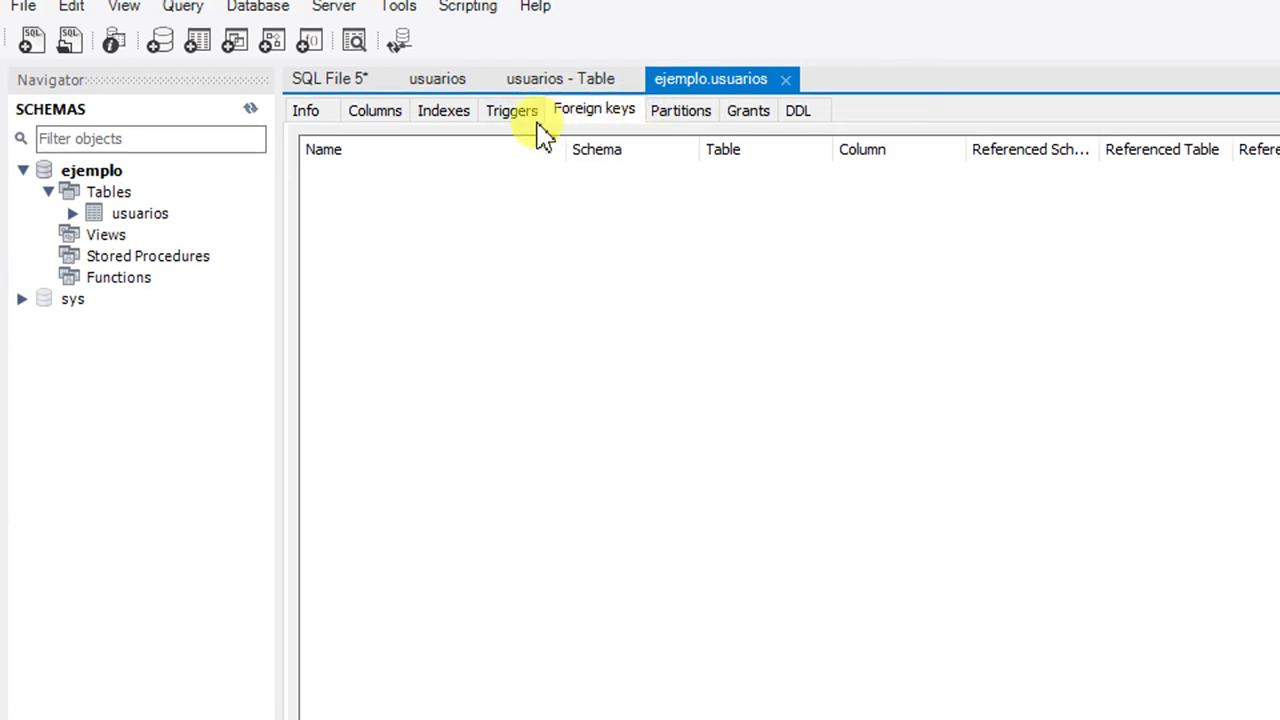
click(676, 118)
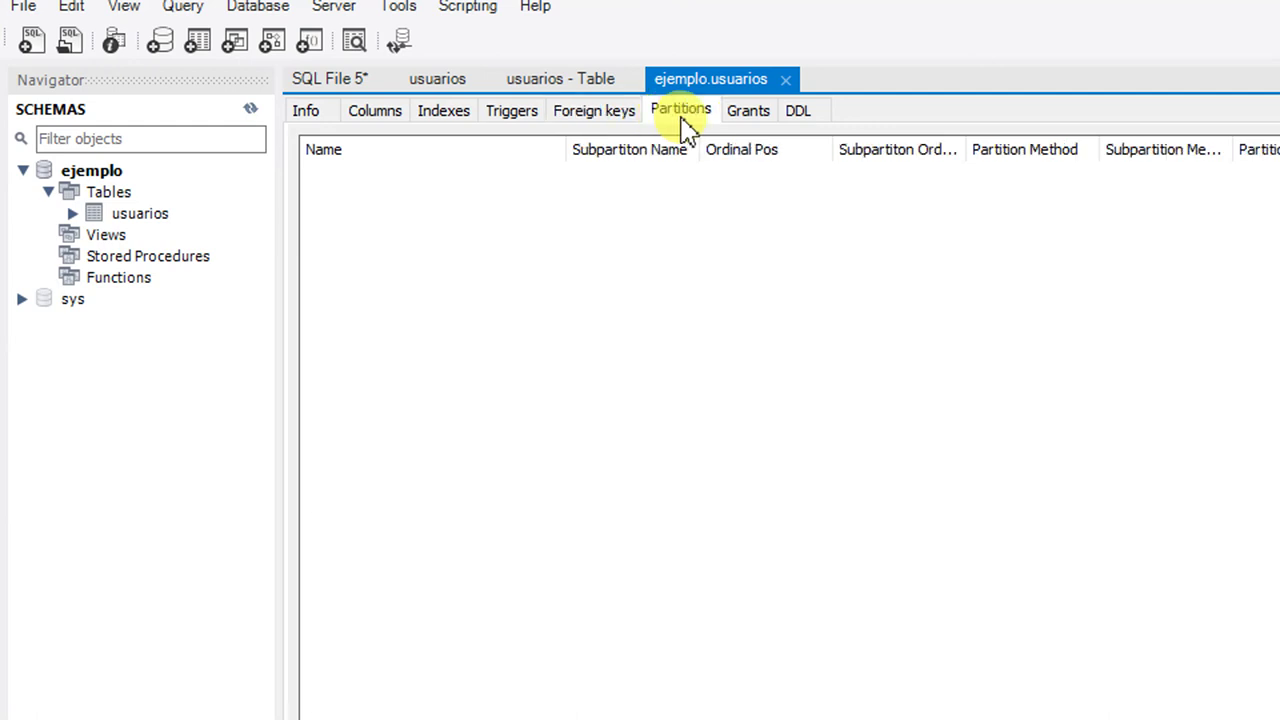
click(760, 116)
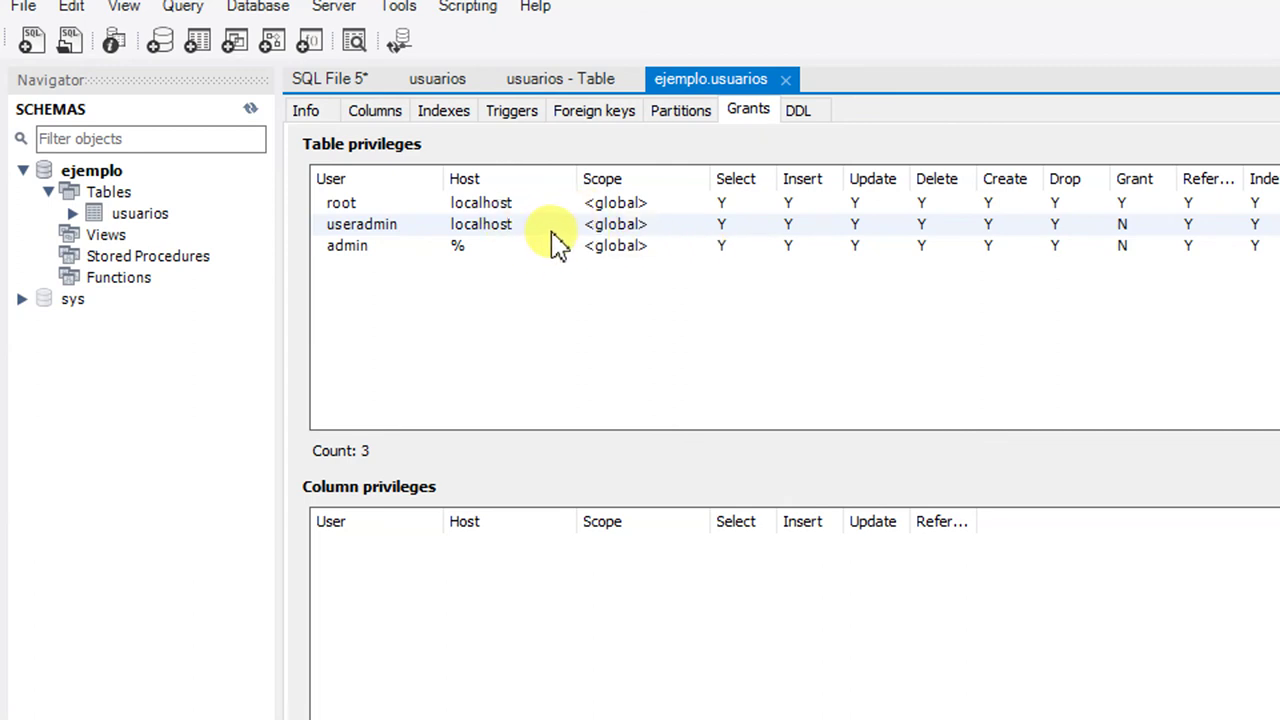
Show the DDL of ejemplo.usuarios and select the entire CREATE TABLE statement.
click(797, 115)
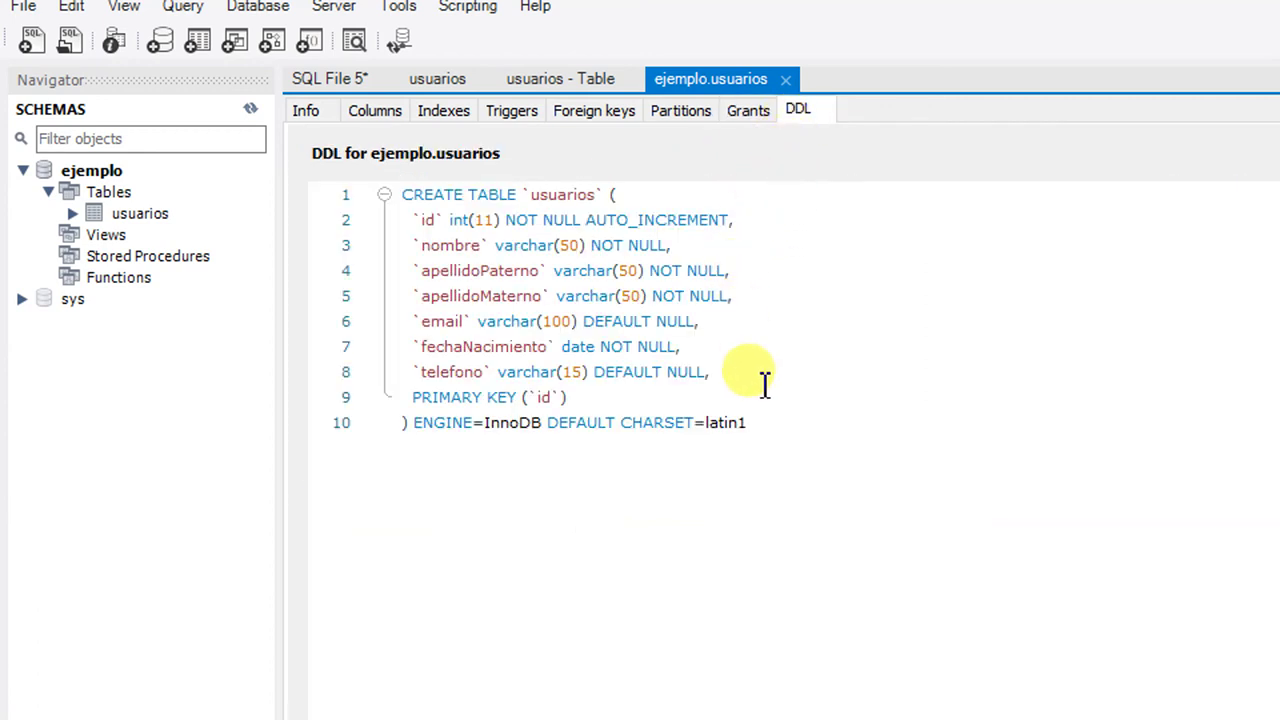
drag(766, 421, 403, 194)
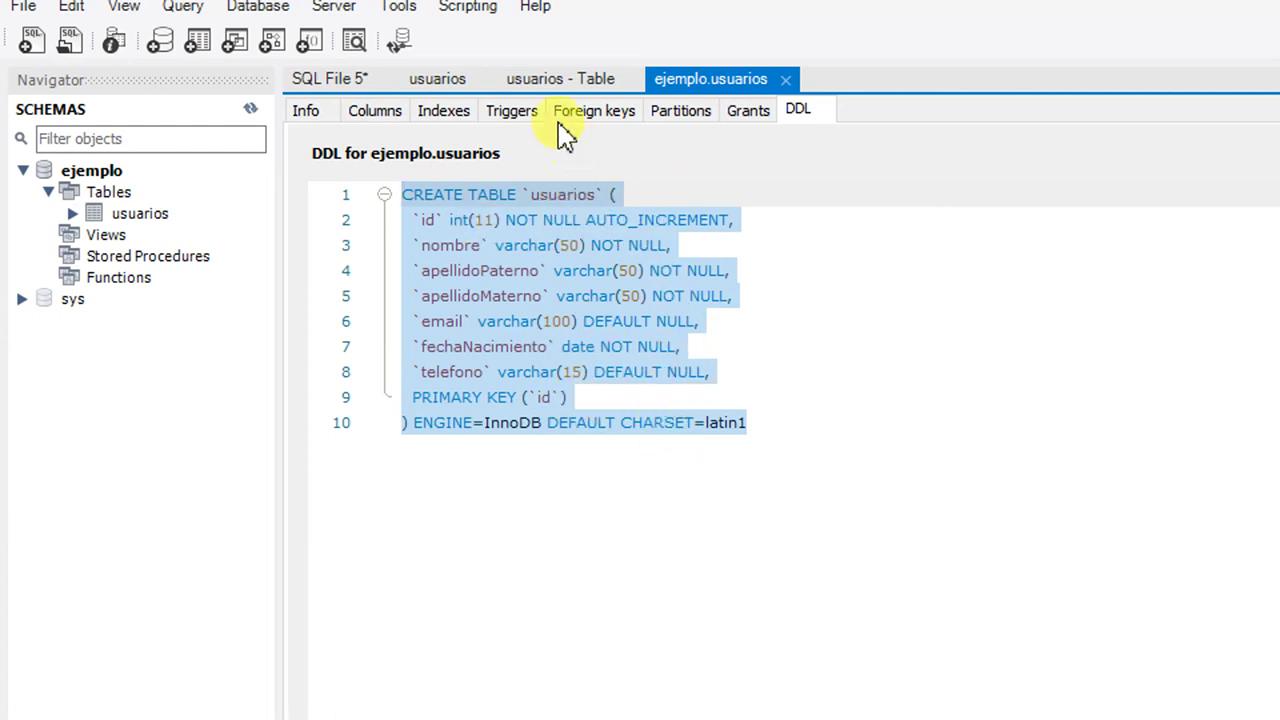
click(378, 112)
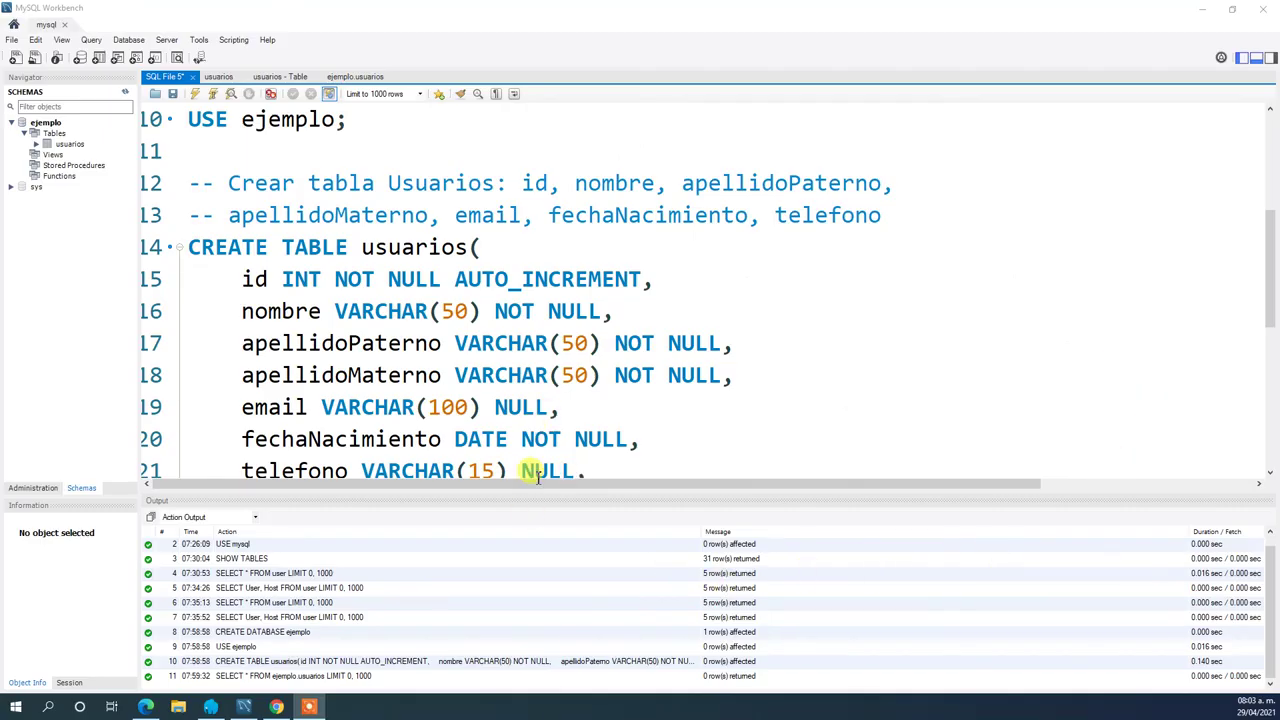
Return to the SQL File 5 script, give the editor more height over the output area, and reduce its text size twice.
drag(533, 492, 531, 586)
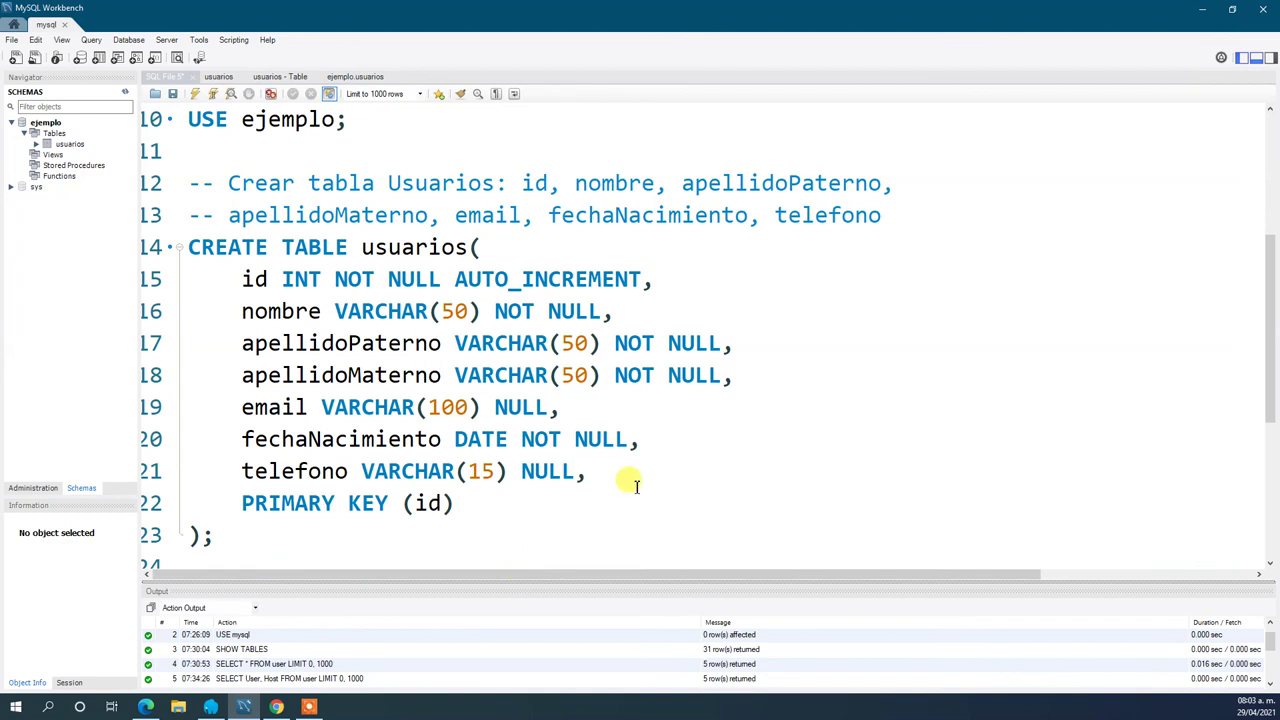
key(ctrl+minus)
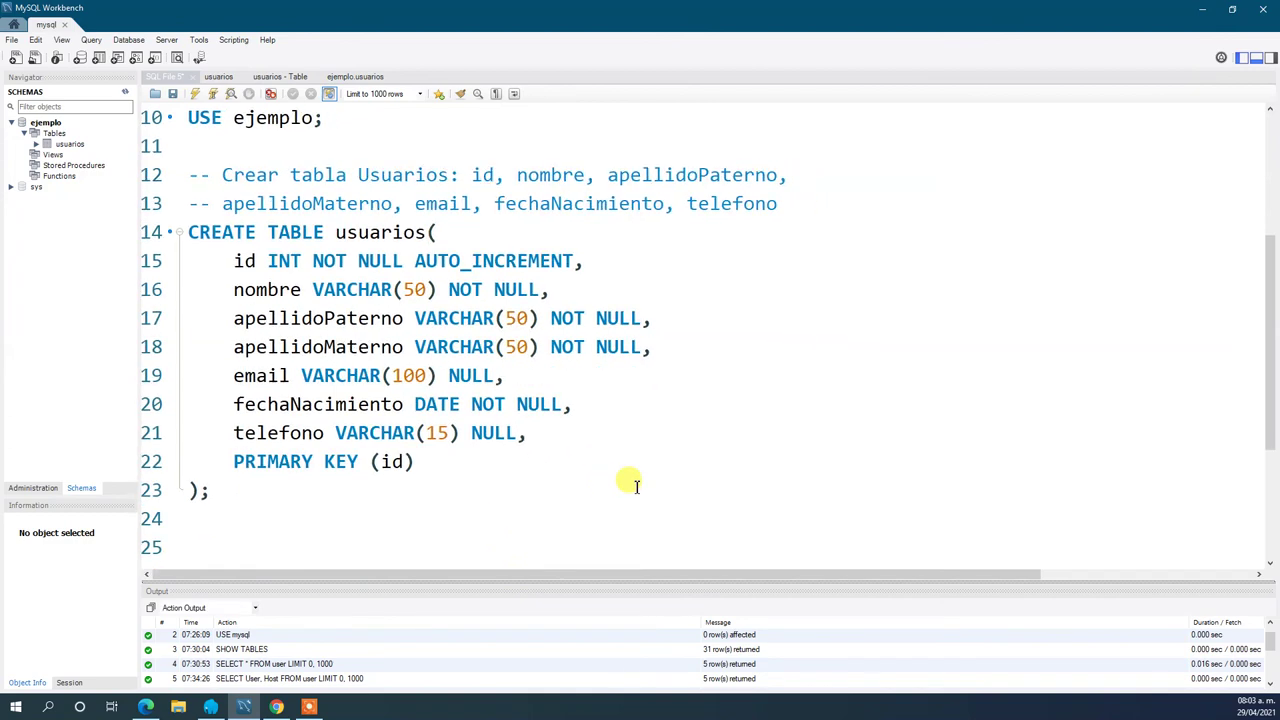
key(ctrl+minus)
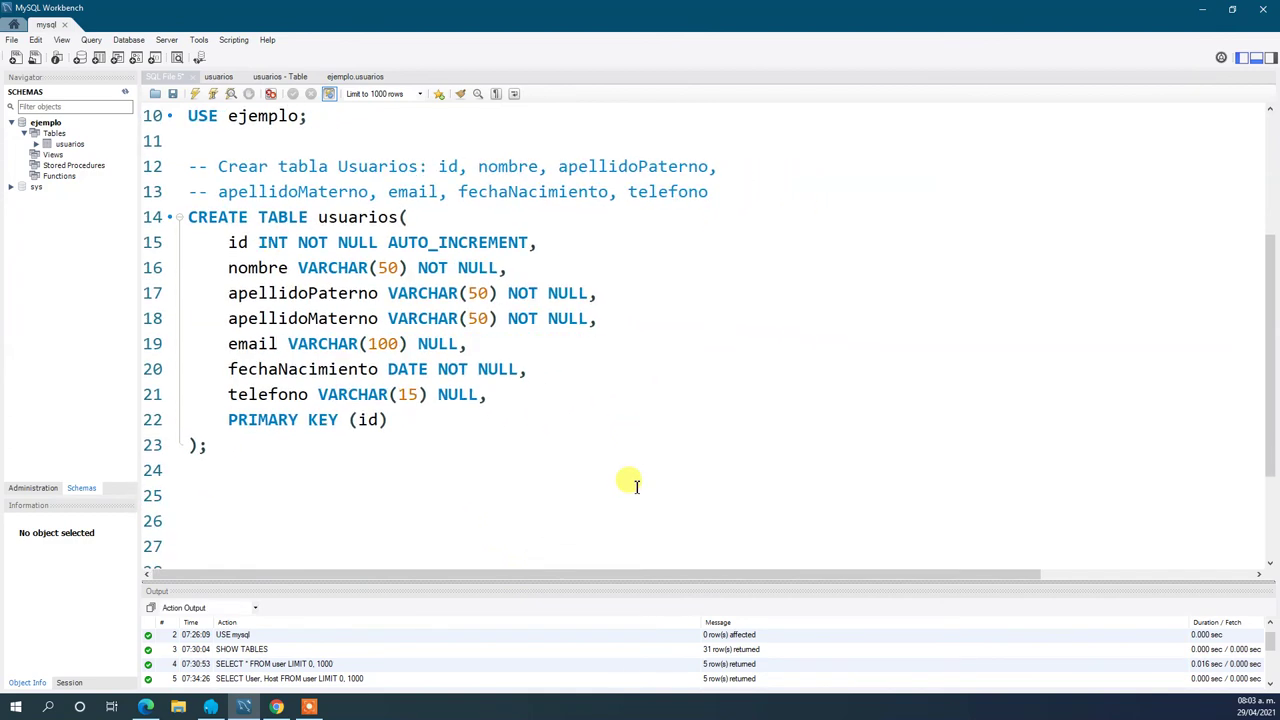
scroll(628, 483, up, 1)
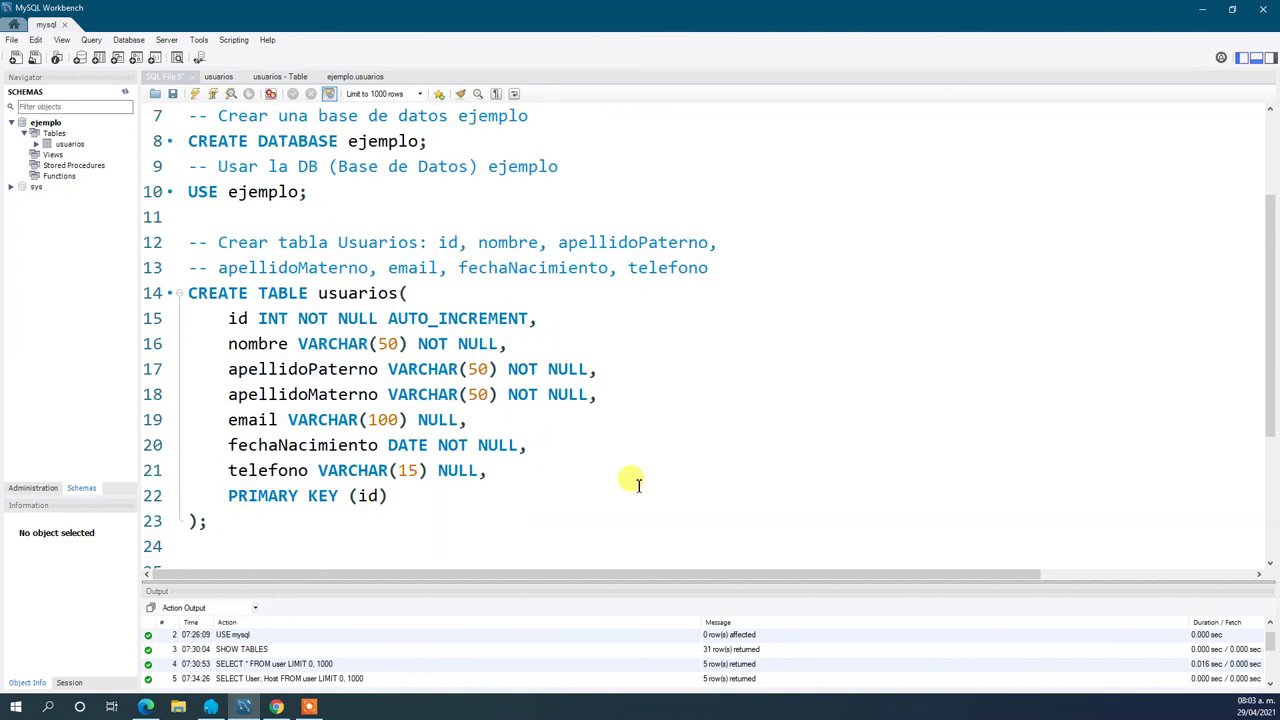